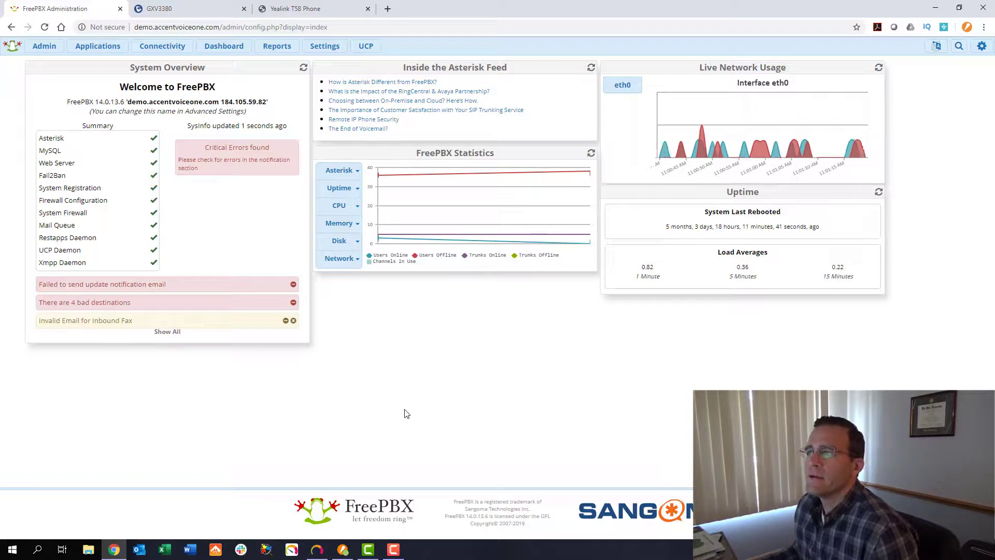
Step: Open Asterisk SIP Settings and check that Video Support is Enabled with h264 and mpeg4 allowed
left_click(323, 48)
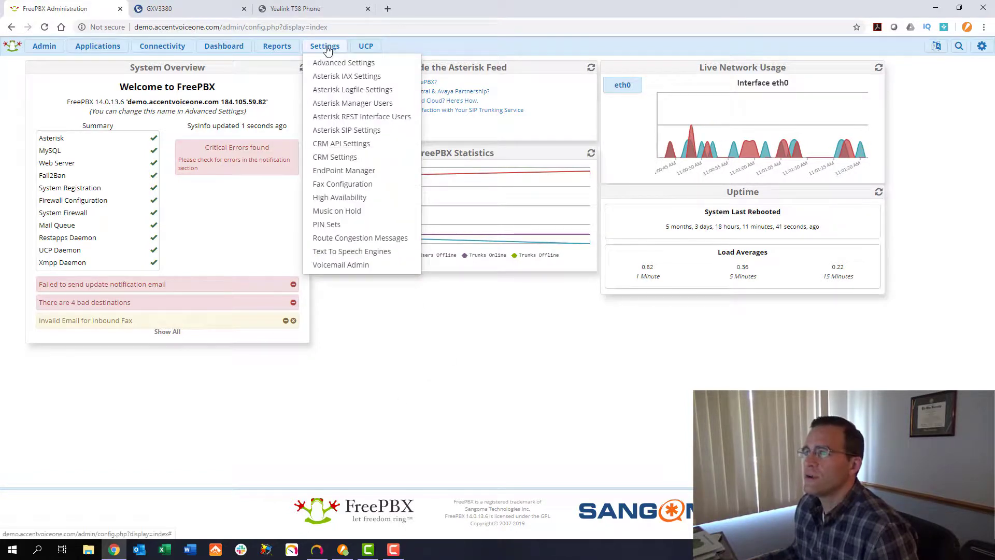
left_click(335, 131)
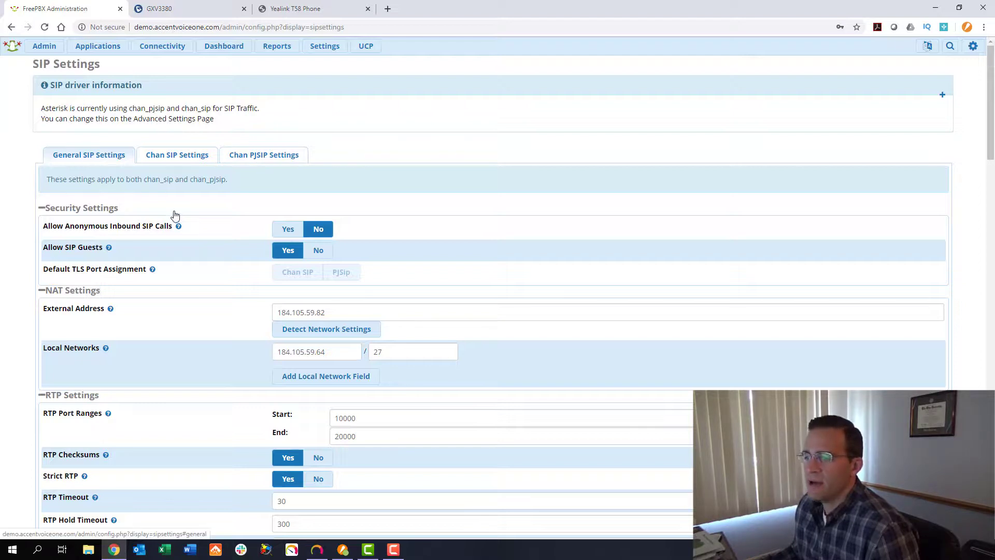
scroll(176, 215, "down", 4)
scroll(180, 223, "down", 8)
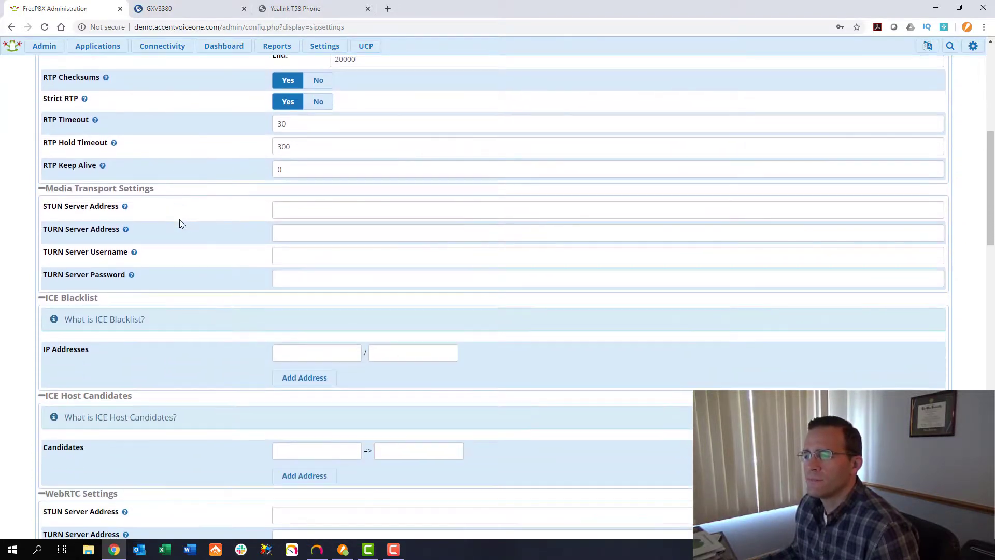
scroll(181, 223, "down", 5)
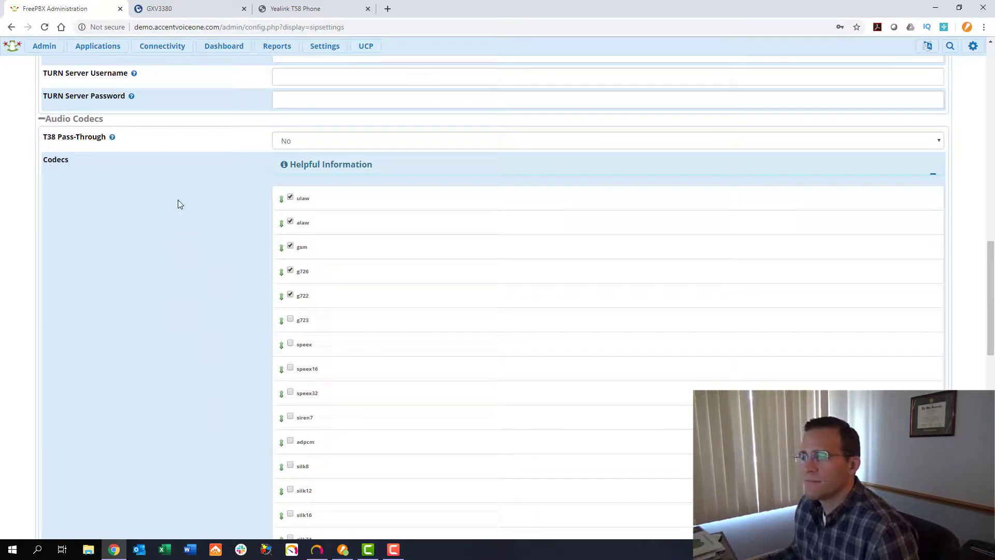
scroll(179, 202, "down", 3)
scroll(178, 204, "down", 14)
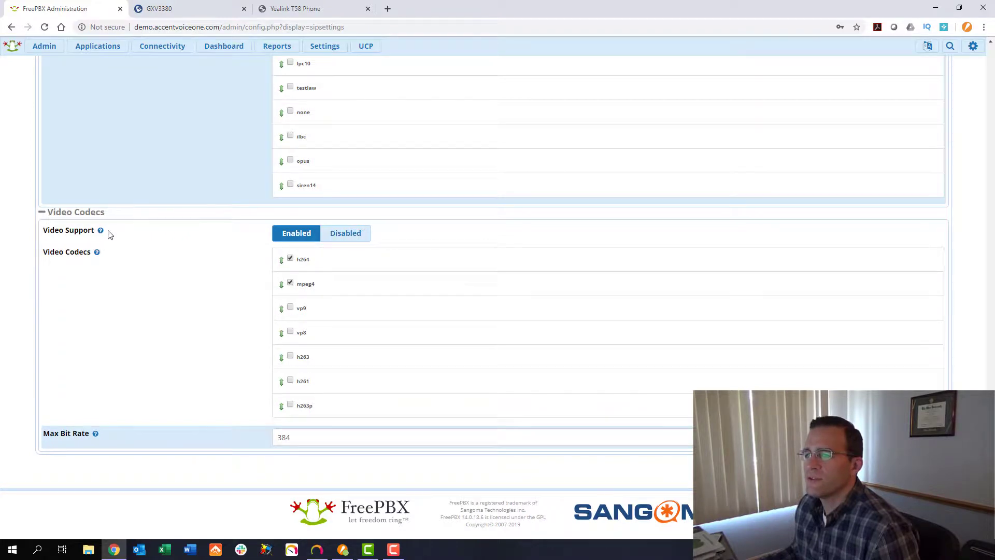
mouse_move(102, 234)
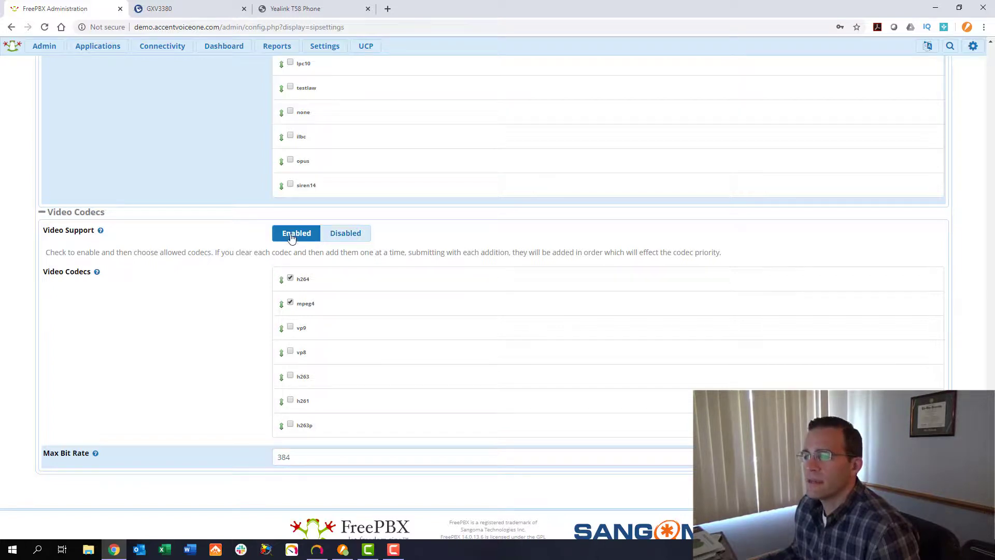
scroll(299, 236, "down", 1)
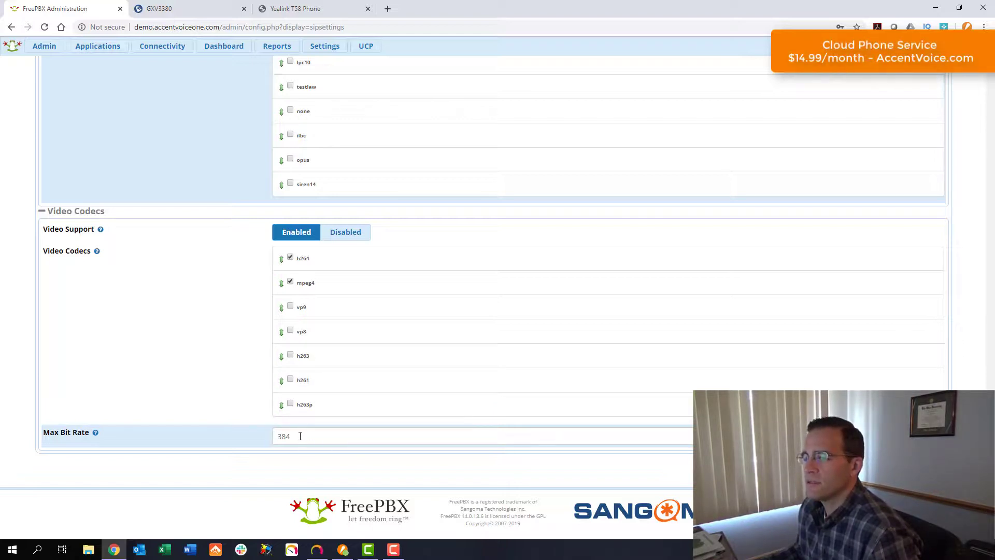
Step: Leave the FreePBX SIP video settings unchanged, with h264 and mpeg4 still allowed
mouse_move(96, 433)
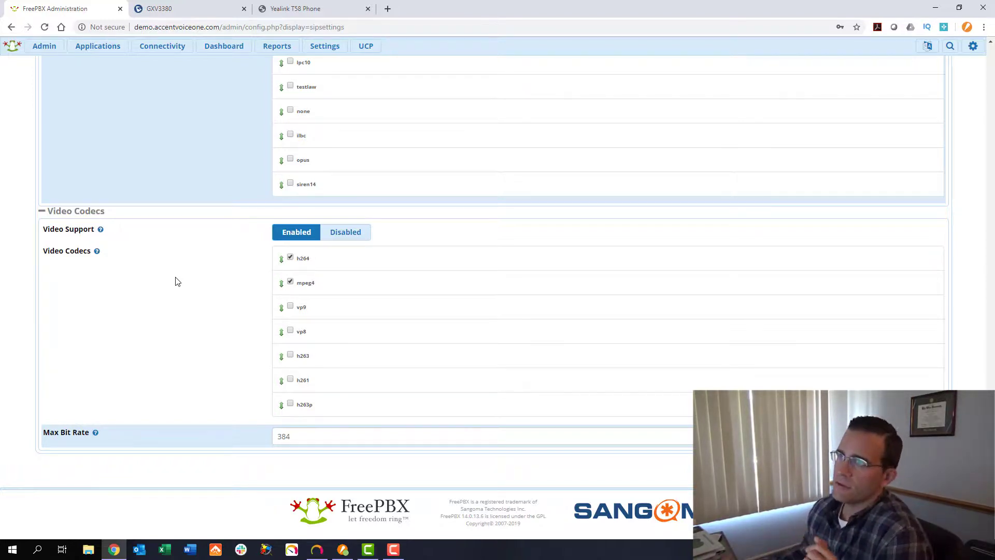
left_click(169, 12)
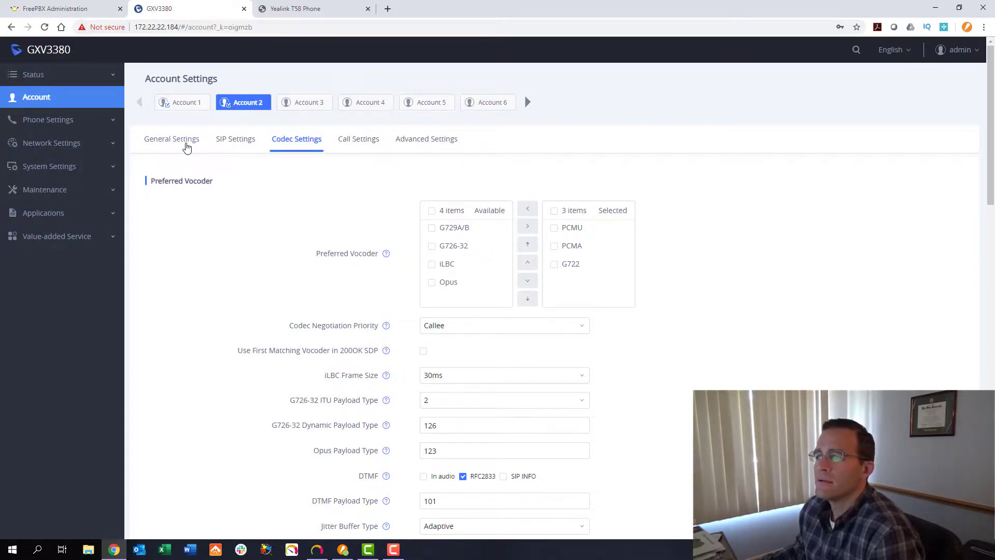
left_click(188, 149)
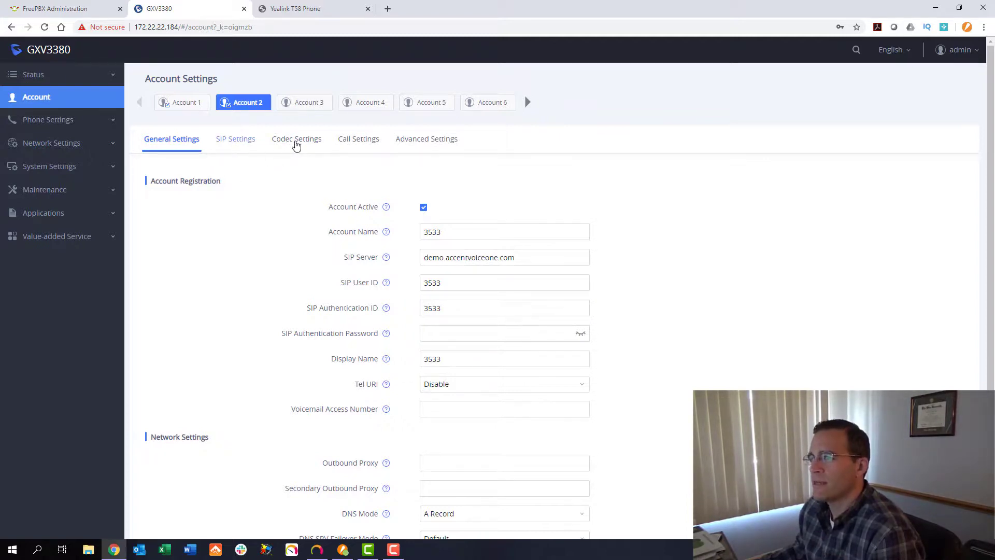
left_click(314, 145)
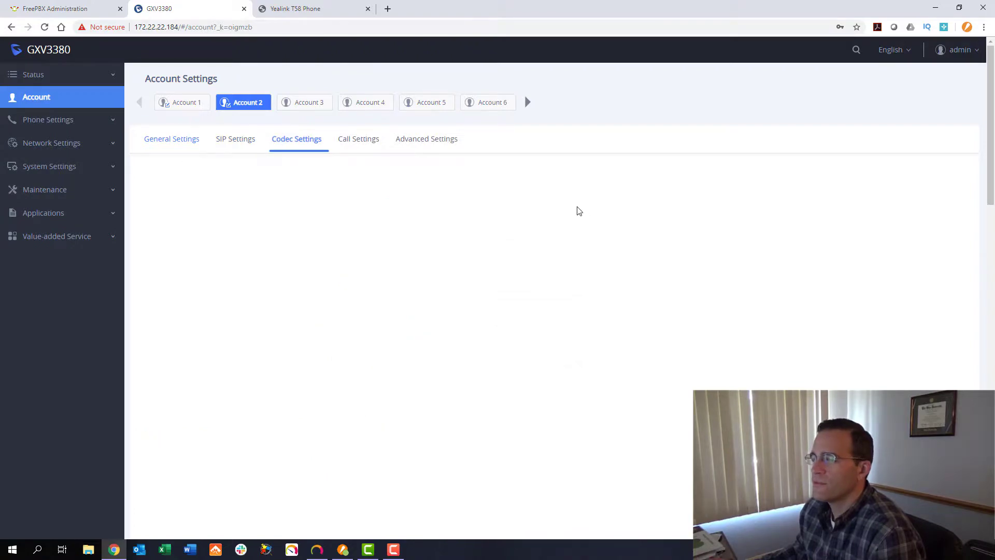
scroll(645, 254, "down", 2)
scroll(645, 258, "down", 9)
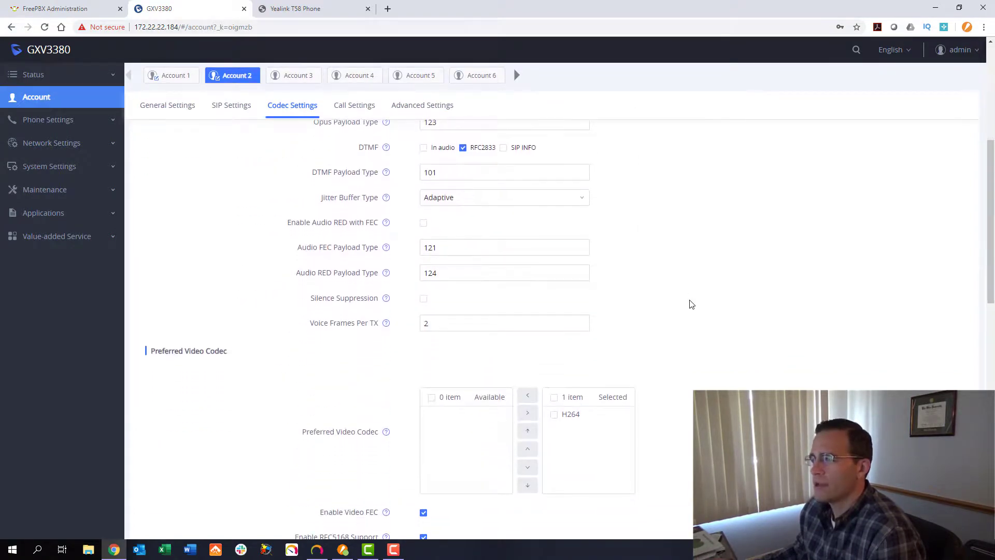
scroll(692, 305, "up", 1)
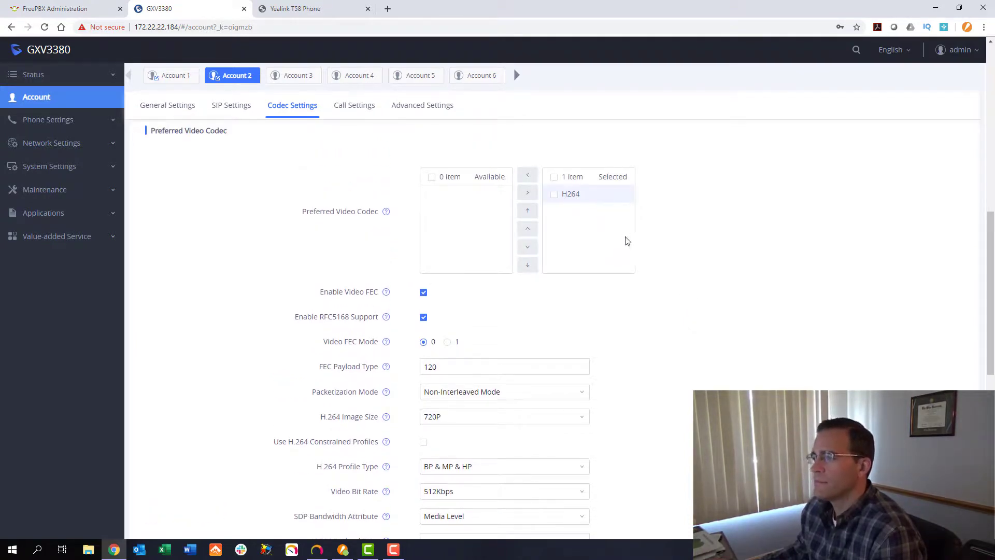
scroll(650, 284, "down", 4)
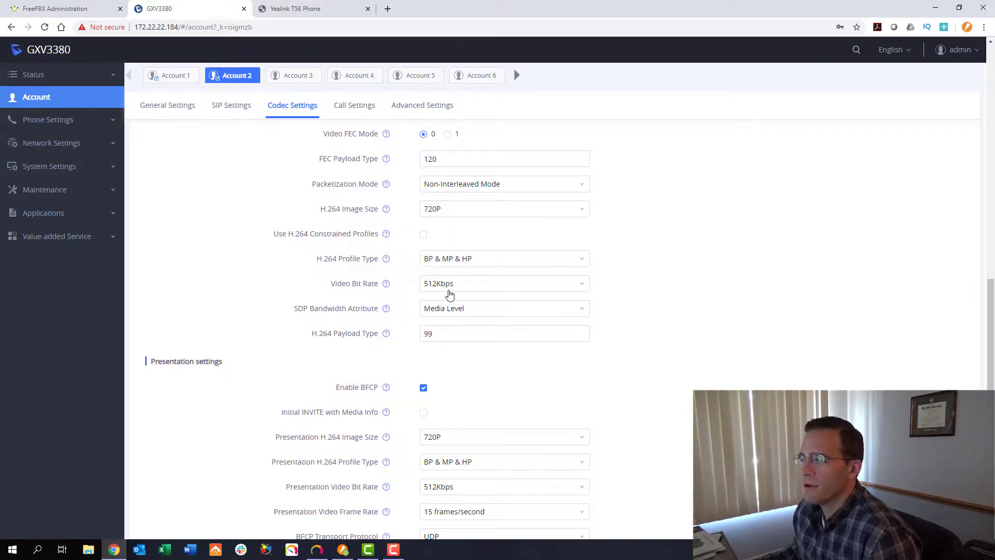
scroll(355, 353, "down", 1)
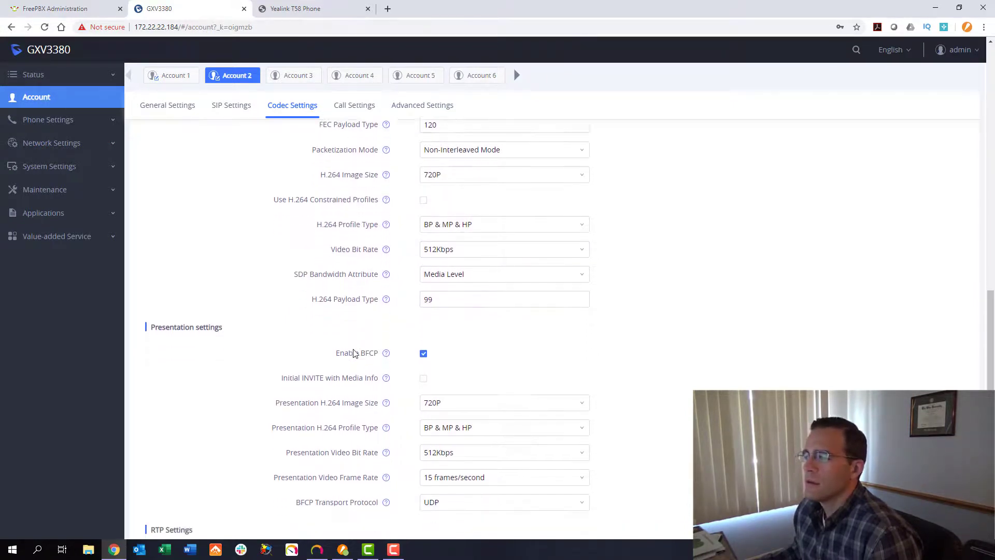
scroll(355, 353, "down", 1)
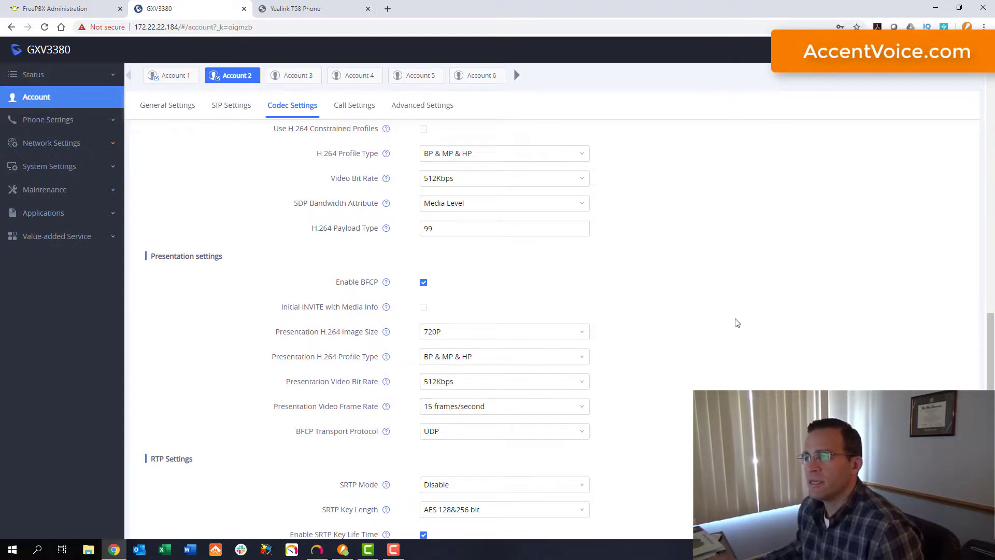
Step: Look over the GXV3380 codec settings, then switch to the Yealink T58 Account 1 codec page
scroll(716, 332, "down", 3)
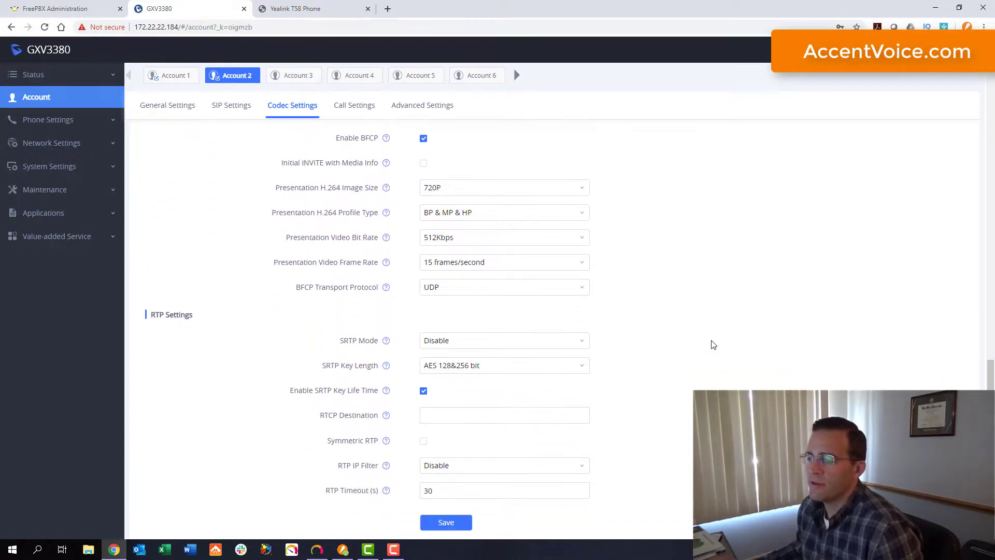
scroll(713, 344, "up", 10)
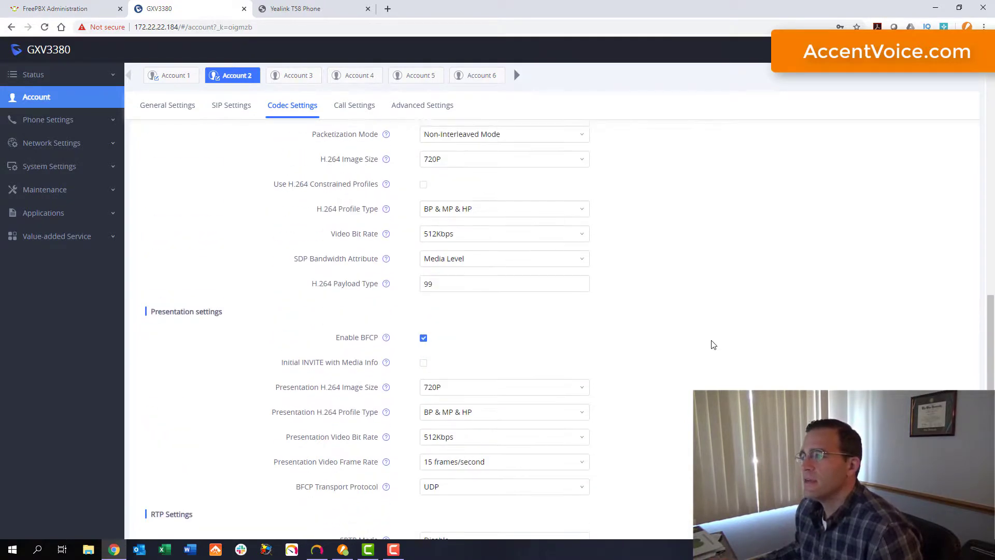
scroll(713, 346, "up", 1)
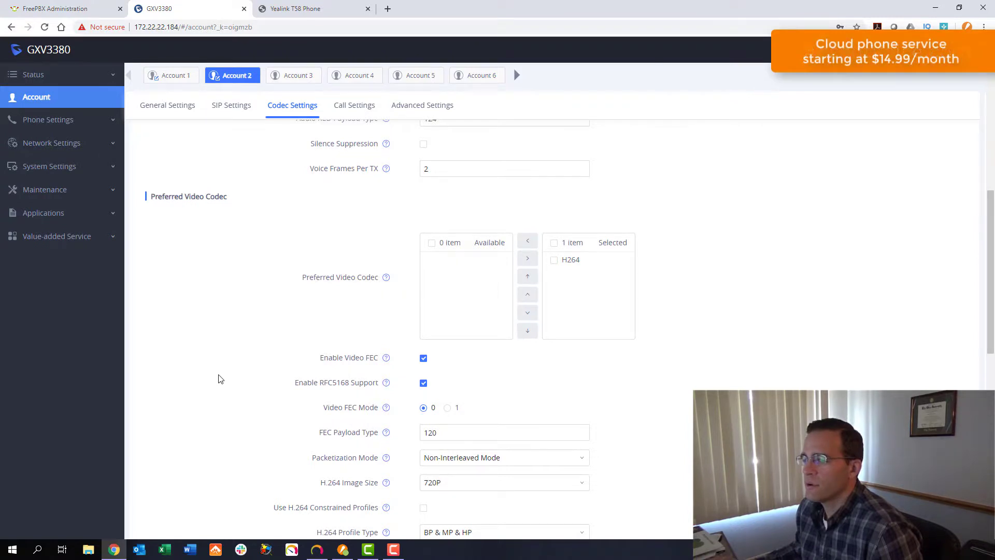
scroll(671, 387, "down", 1)
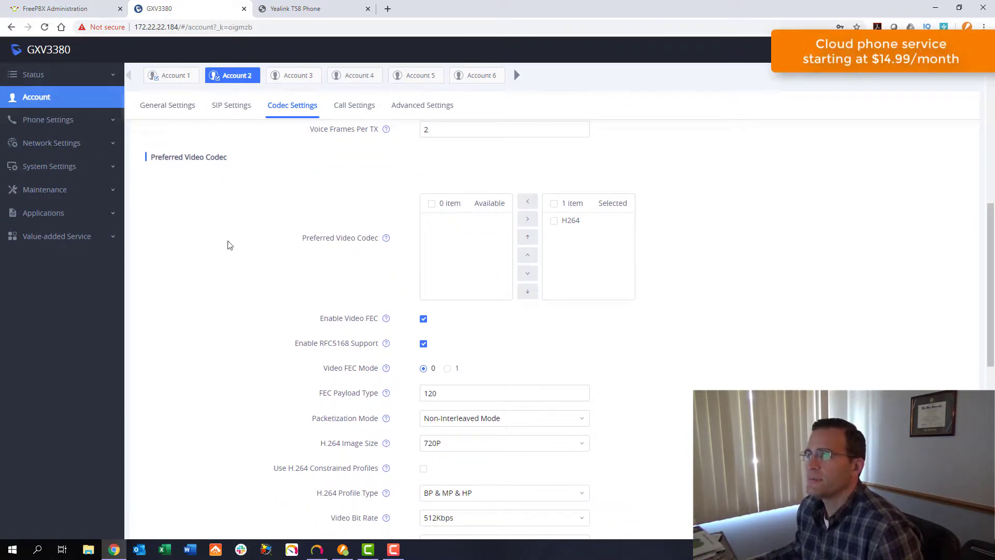
left_click(318, 13)
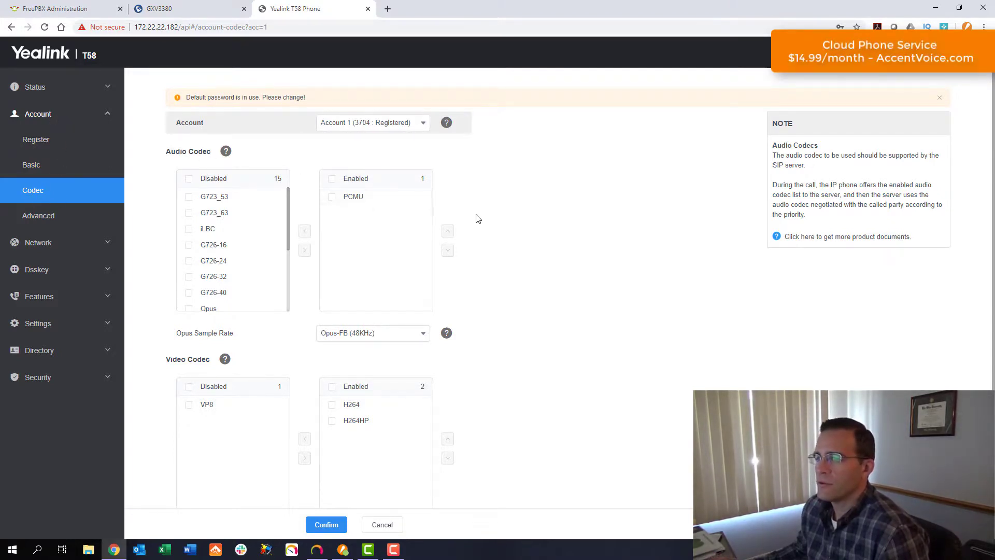
Step: Move H264HP to the disabled video codecs, leaving only H264 enabled, and confirm
scroll(478, 218, "down", 1)
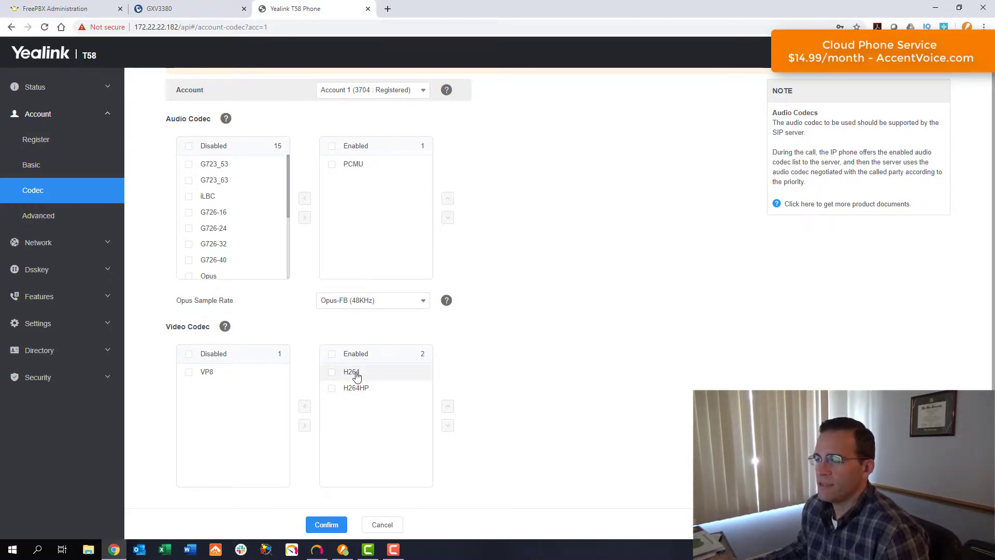
left_click(357, 389)
left_click(304, 408)
left_click(331, 524)
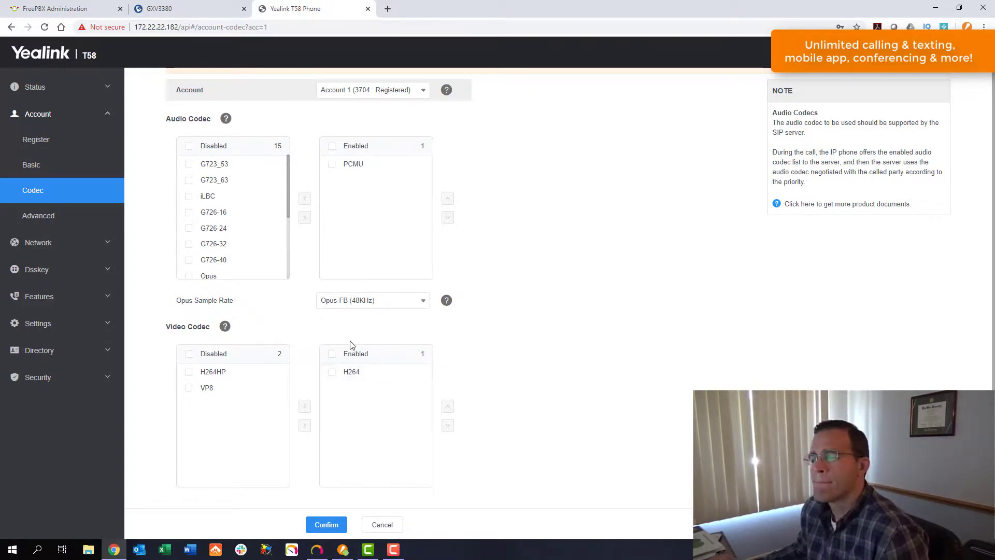
Step: Go to the Yealink T58's Settings > Video page
left_click(109, 326)
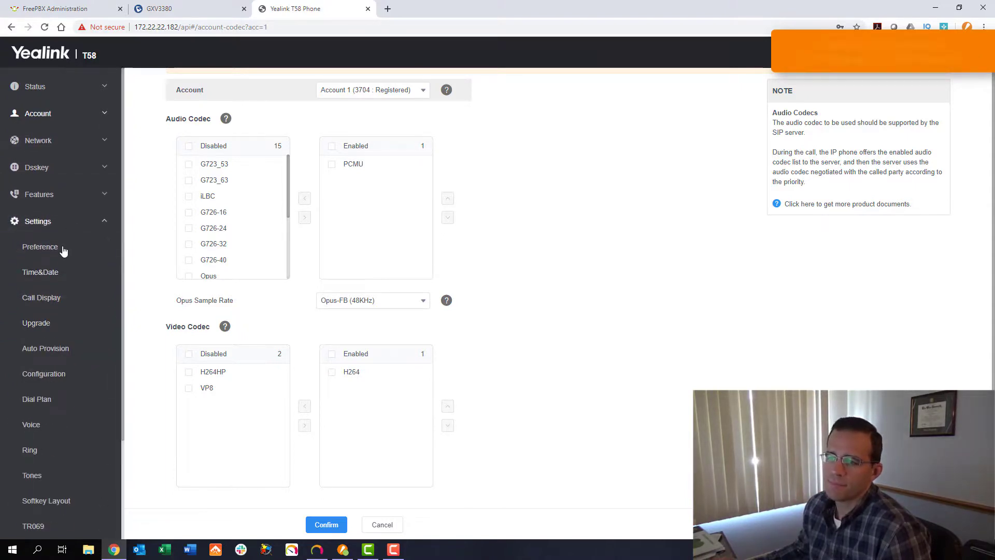
scroll(62, 258, "down", 5)
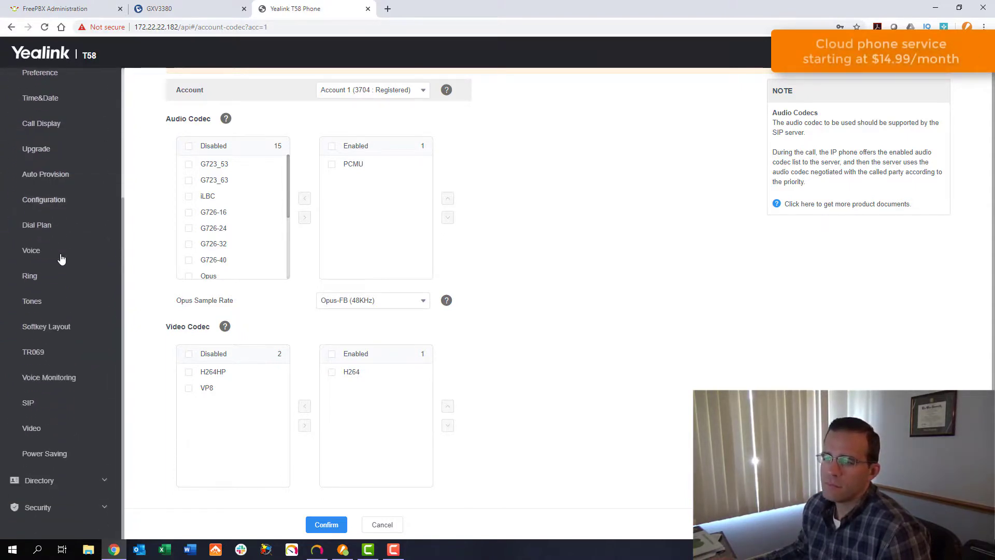
left_click(31, 430)
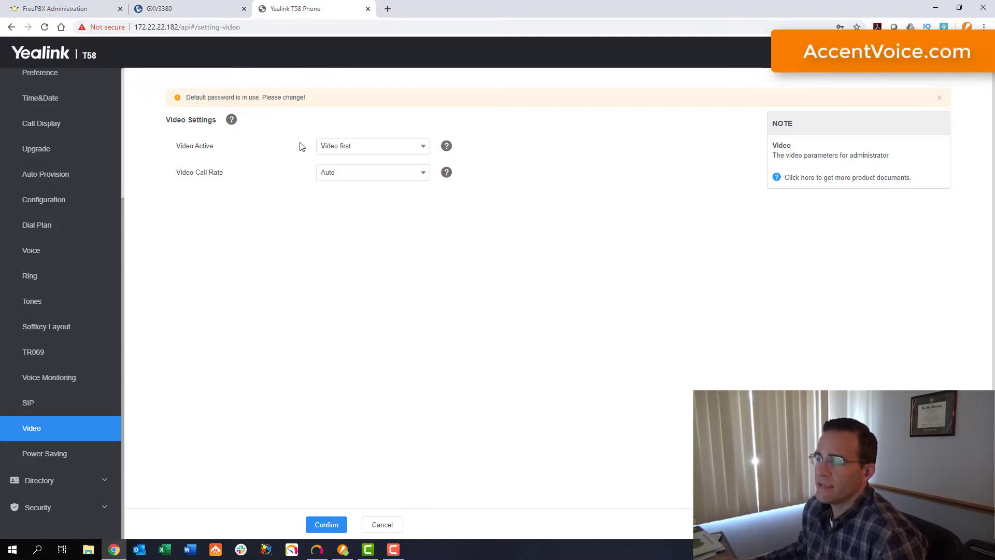
left_click(380, 148)
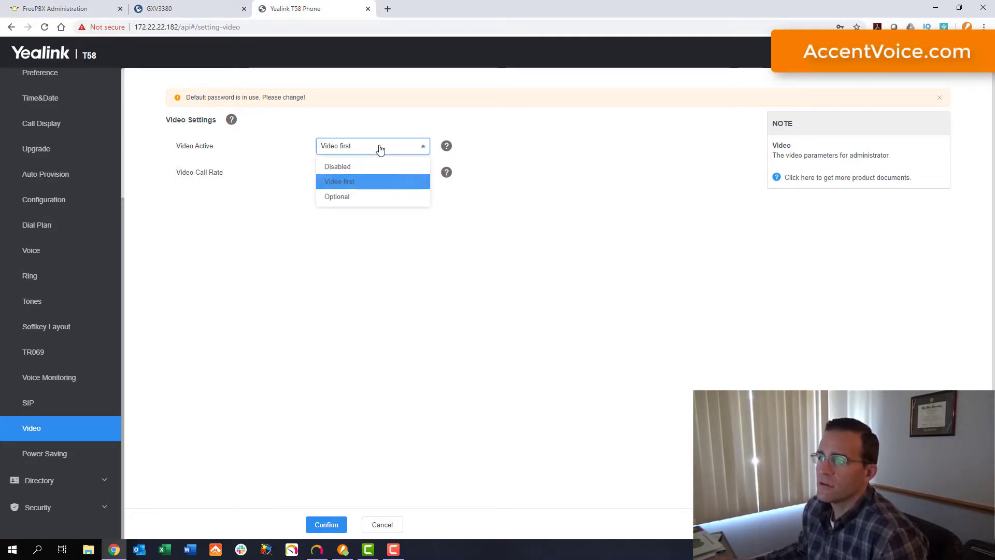
left_click(378, 150)
left_click(382, 175)
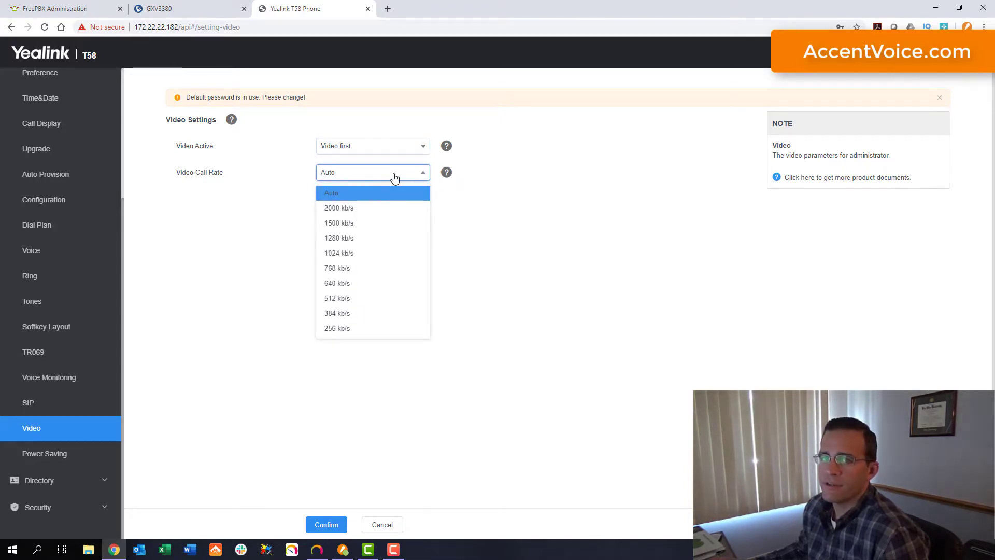
left_click(281, 206)
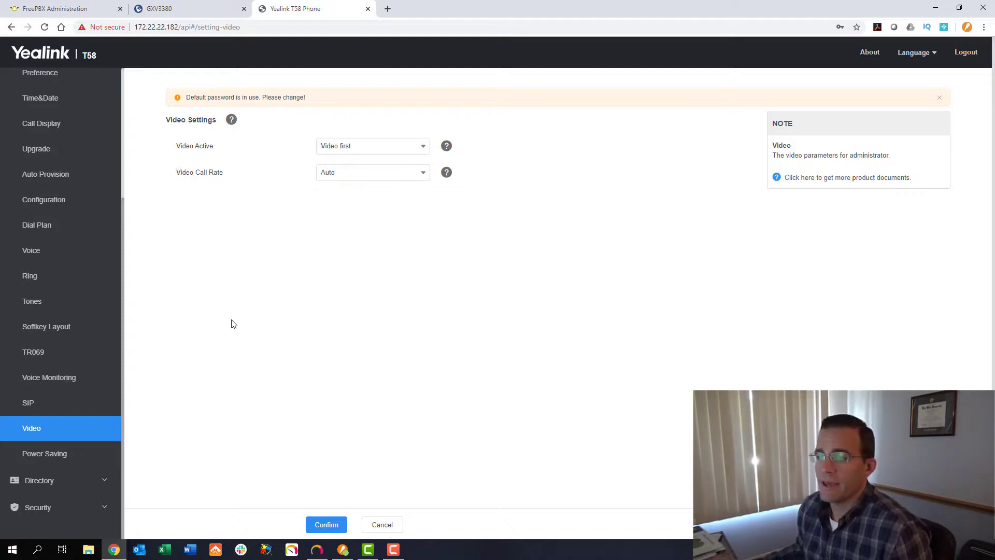
Step: Confirm the Yealink video settings with Video first active and Auto call rate
left_click(326, 525)
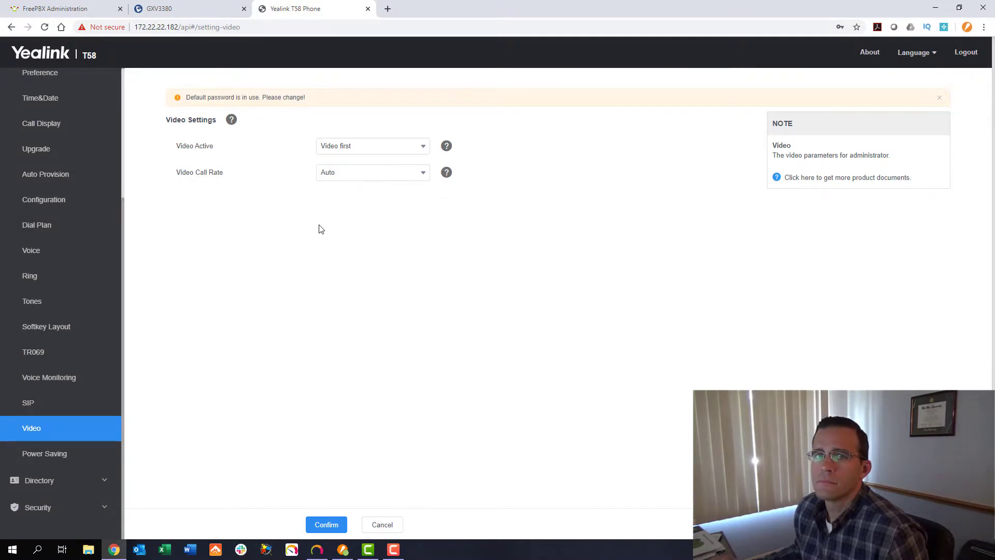